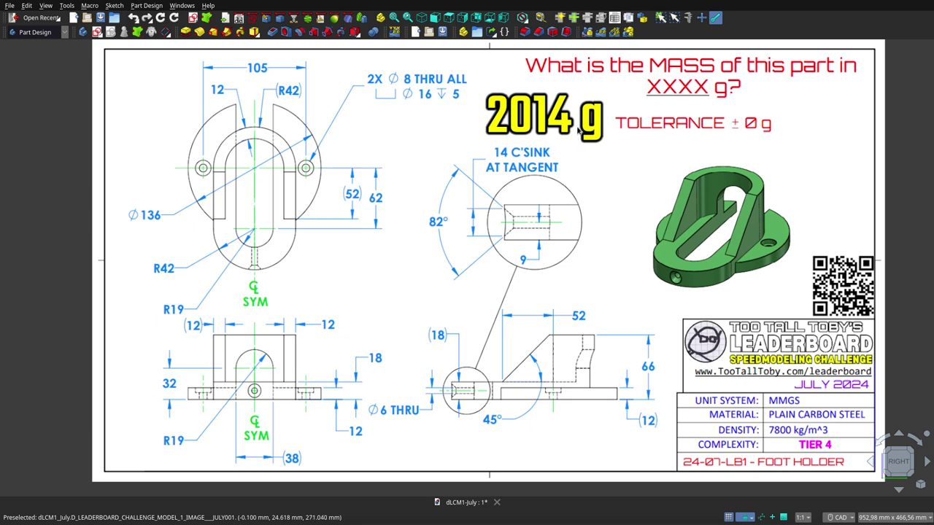
# Look at the foot holder drawing from the front, top and right views.
pyautogui.click(436, 21)
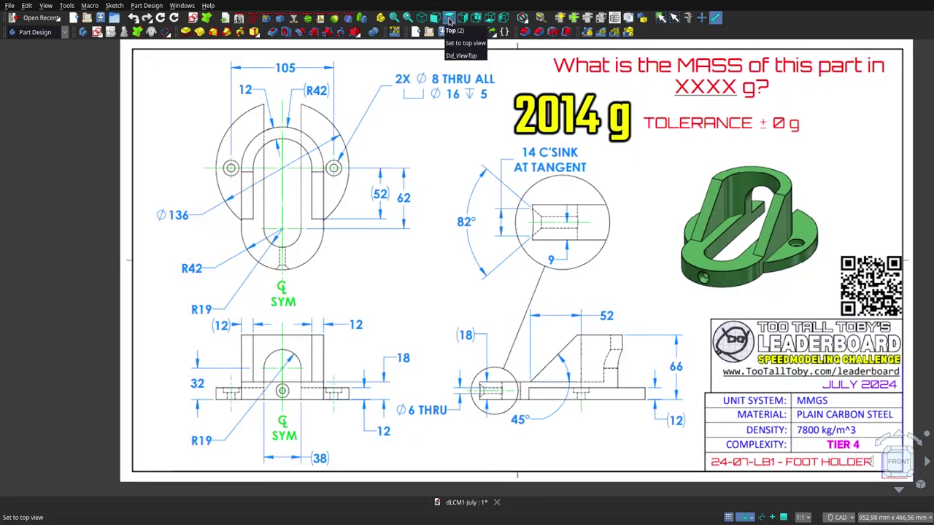
pyautogui.click(449, 21)
pyautogui.click(462, 17)
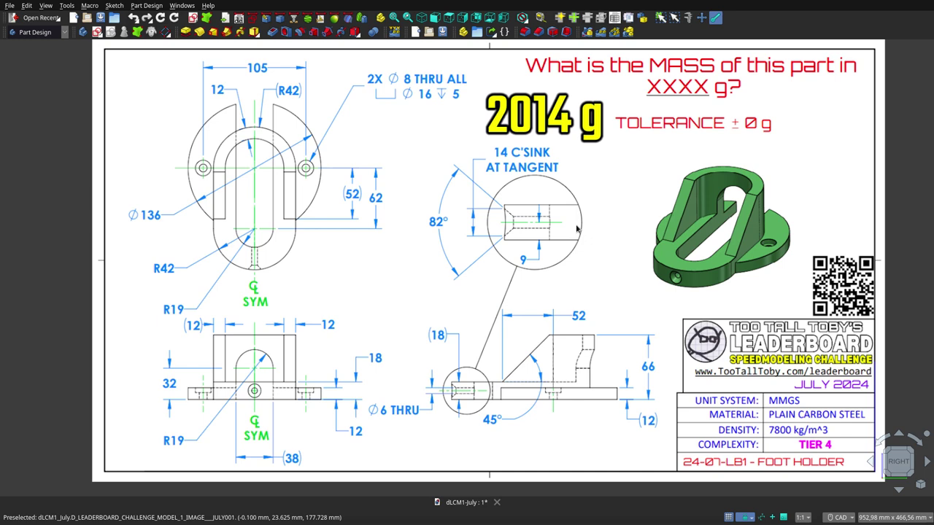
# Show the green solid over the drawing and compare it in front, top and side views.
pyautogui.press('space')
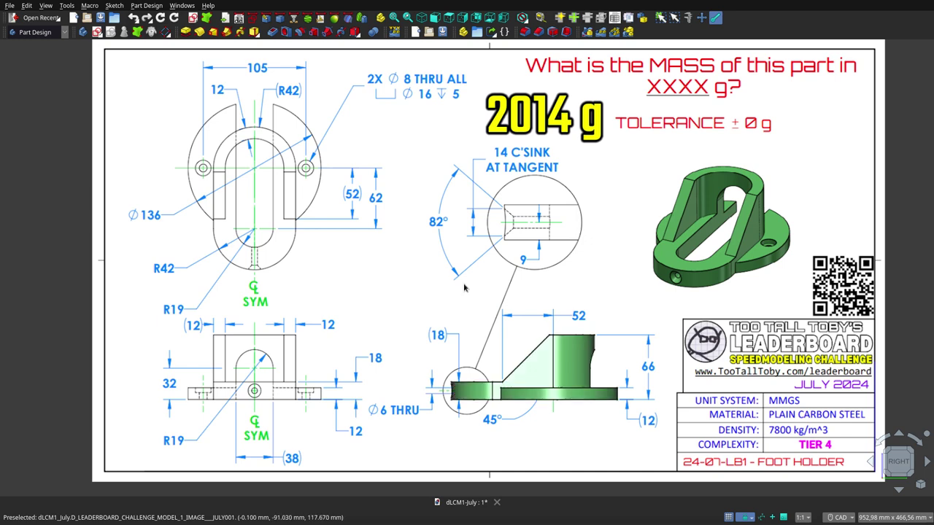
pyautogui.click(435, 19)
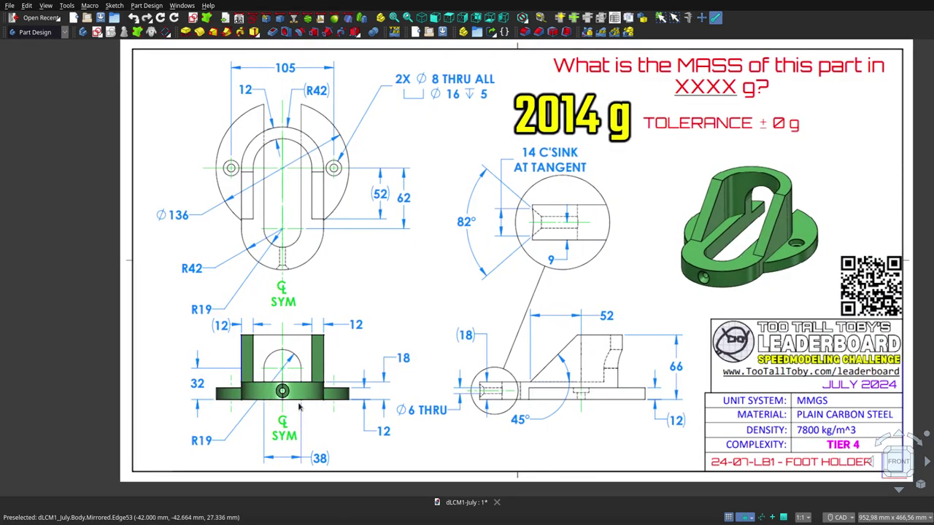
pyautogui.click(449, 19)
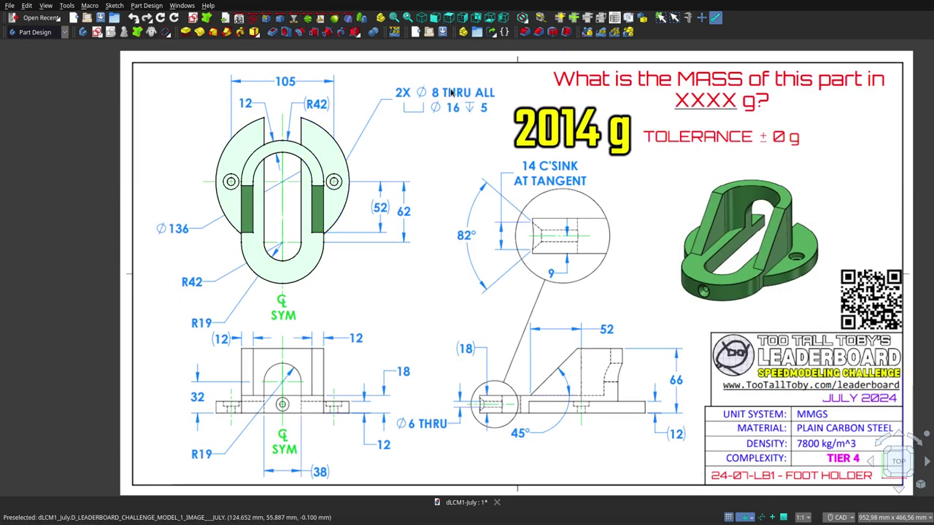
pyautogui.click(462, 18)
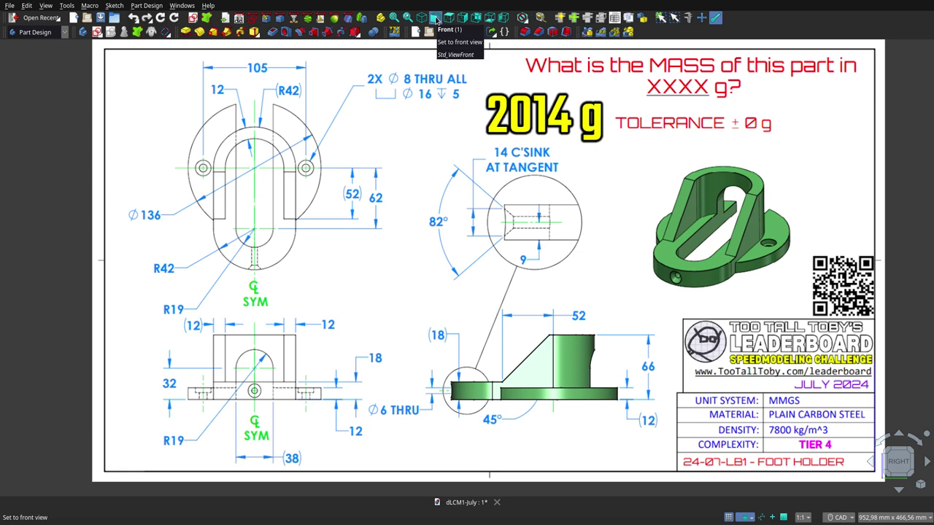
# Inspect the foot holder from the rear and top, then orbit it into perspective.
pyautogui.click(476, 19)
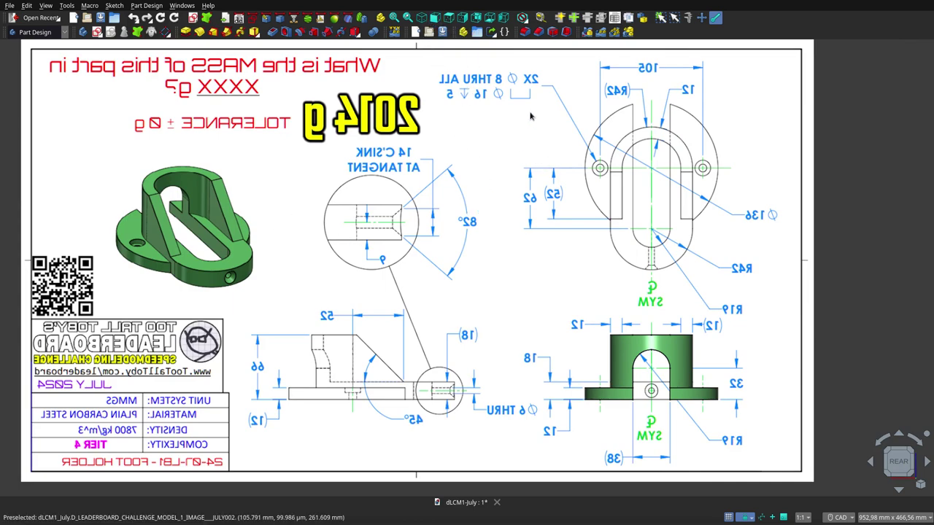
pyautogui.click(448, 17)
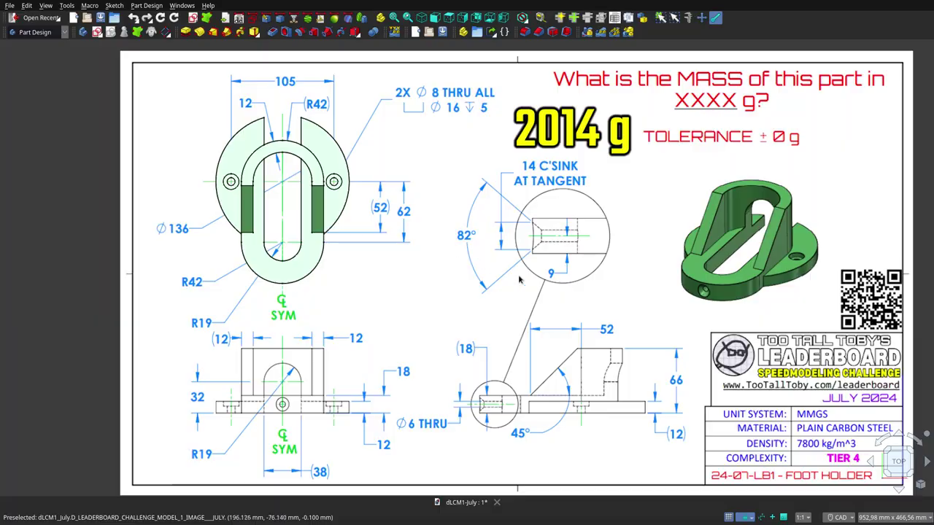
pyautogui.moveTo(531, 291)
pyautogui.mouseDown(button='middle')
pyautogui.moveTo(522, 237)
pyautogui.moveTo(572, 311)
pyautogui.moveTo(466, 214)
pyautogui.moveTo(537, 295)
pyautogui.moveTo(534, 306)
pyautogui.mouseUp(button='middle')
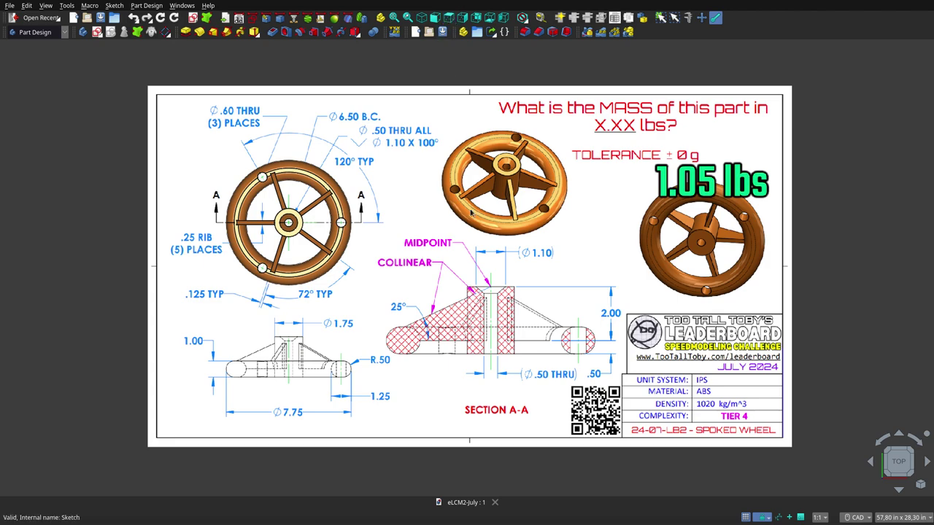
# Select the spoked wheel's Body to read its 1.050 lb mass, orbiting the wheel obliquely.
pyautogui.moveTo(448, 299)
pyautogui.mouseDown(button='middle')
pyautogui.moveTo(502, 148)
pyautogui.moveTo(419, 170)
pyautogui.moveTo(408, 200)
pyautogui.moveTo(412, 237)
pyautogui.moveTo(641, 219)
pyautogui.mouseUp(button='middle')
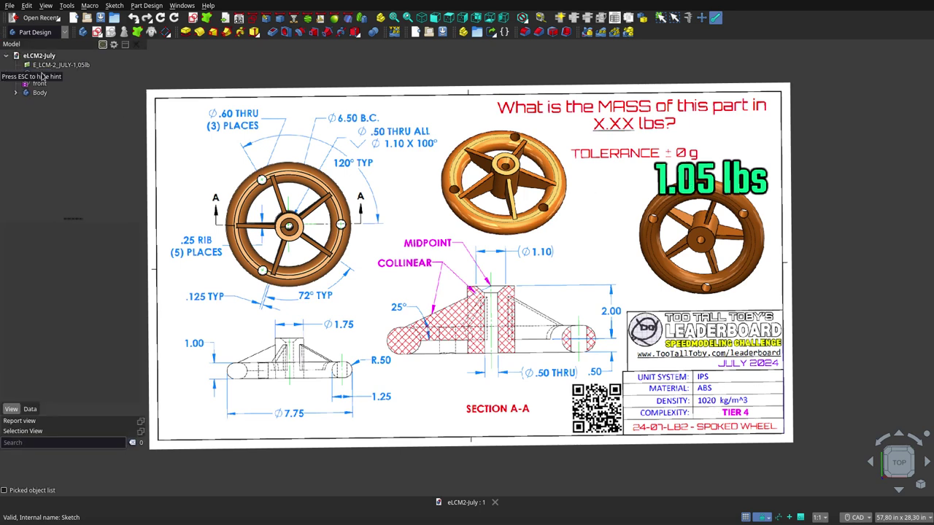
pyautogui.click(38, 93)
pyautogui.click(38, 92)
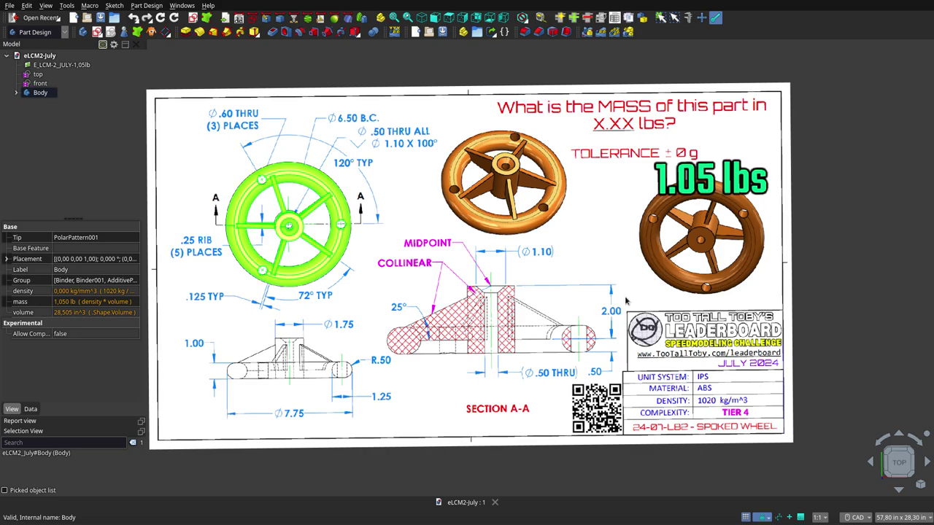
pyautogui.moveTo(434, 273)
pyautogui.mouseDown(button='middle')
pyautogui.moveTo(489, 166)
pyautogui.moveTo(400, 326)
pyautogui.mouseUp(button='middle')
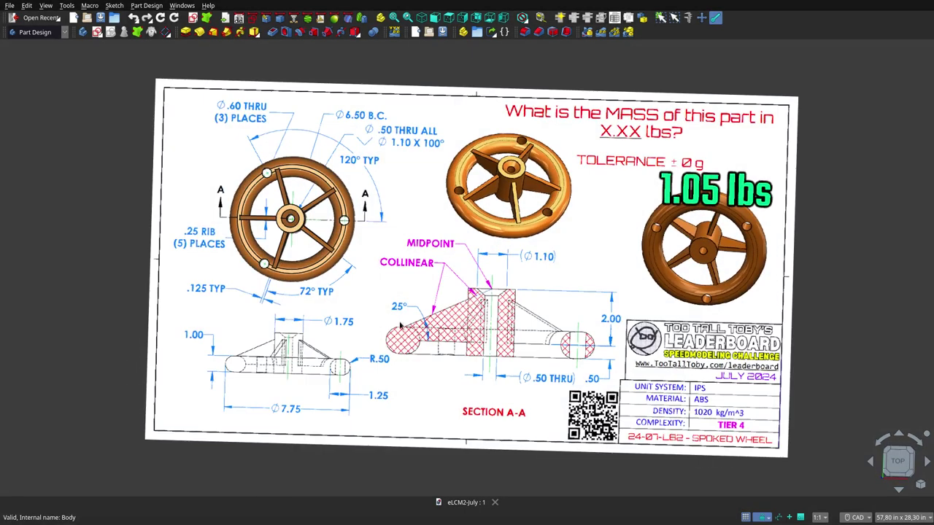
pyautogui.rightClick(400, 326)
pyautogui.scroll(-2, 387, 292)
pyautogui.scroll(-2, 378, 273)
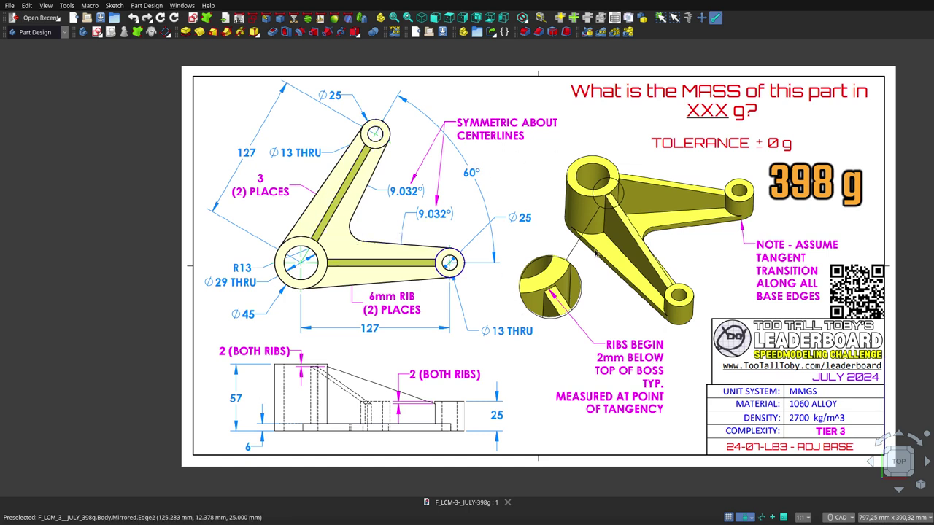
# Orbit the adjustment base drawing to a tilted view and check the navigation styles.
pyautogui.moveTo(469, 358)
pyautogui.mouseDown(button='middle')
pyautogui.moveTo(513, 336)
pyautogui.moveTo(380, 302)
pyautogui.mouseUp(button='middle')
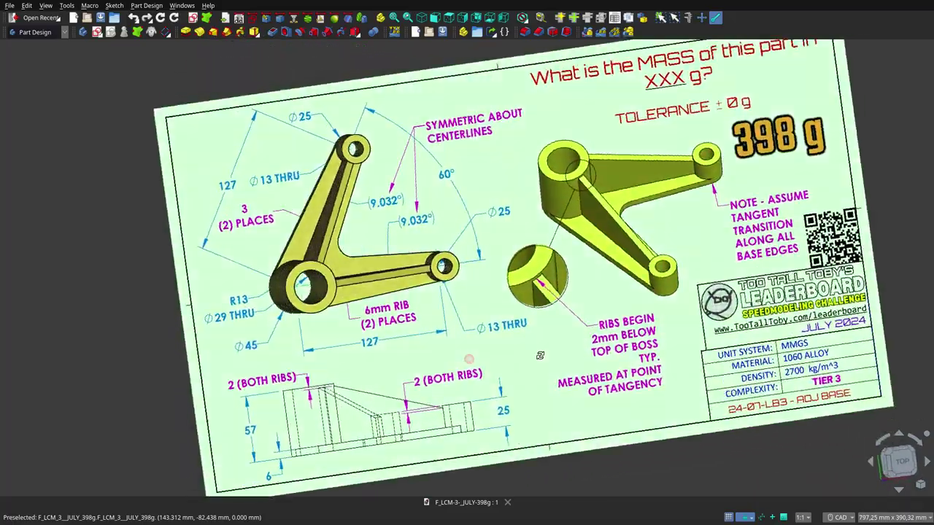
pyautogui.moveTo(380, 302); pyautogui.dragTo(597, 339, button='middle')
pyautogui.rightClick(597, 339)
pyautogui.moveTo(638, 327)
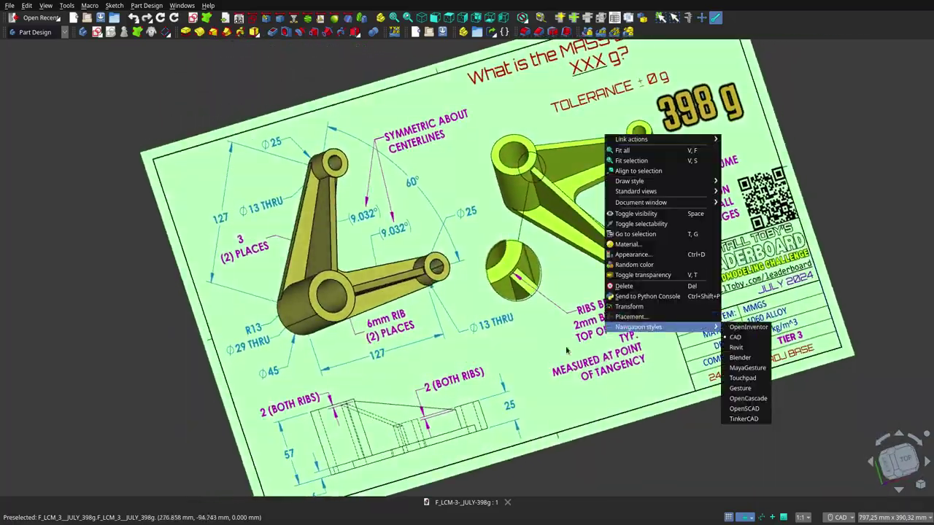
pyautogui.click(740, 365)
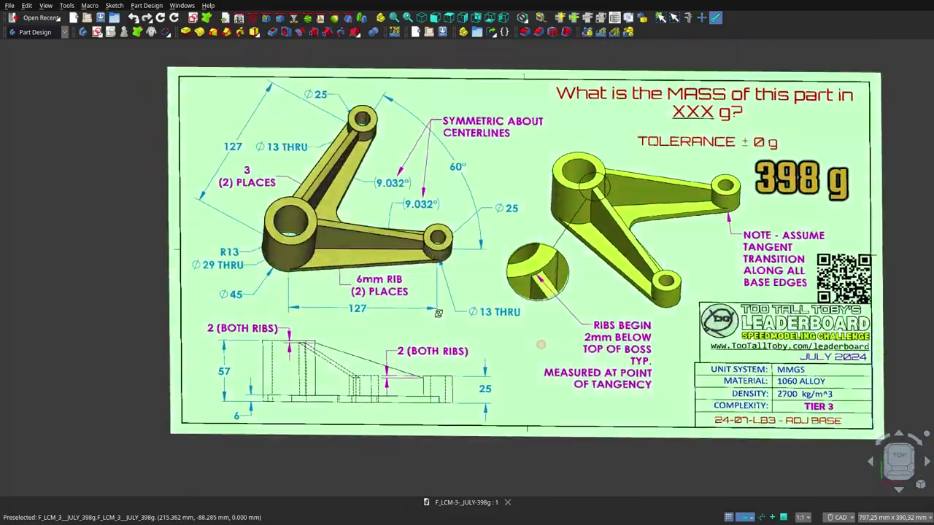
# Settle the plate flat, read the base Body's 398.180 g mass, then deselect it.
pyautogui.moveTo(437, 313); pyautogui.dragTo(430, 360, button='middle')
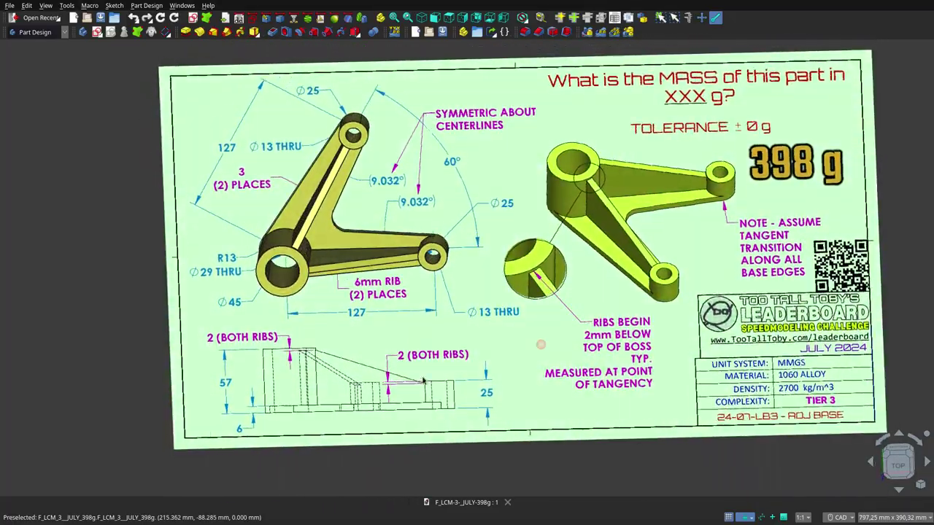
pyautogui.scroll(-1, 457, 218)
pyautogui.scroll(-1, 458, 218)
pyautogui.scroll(1, 457, 218)
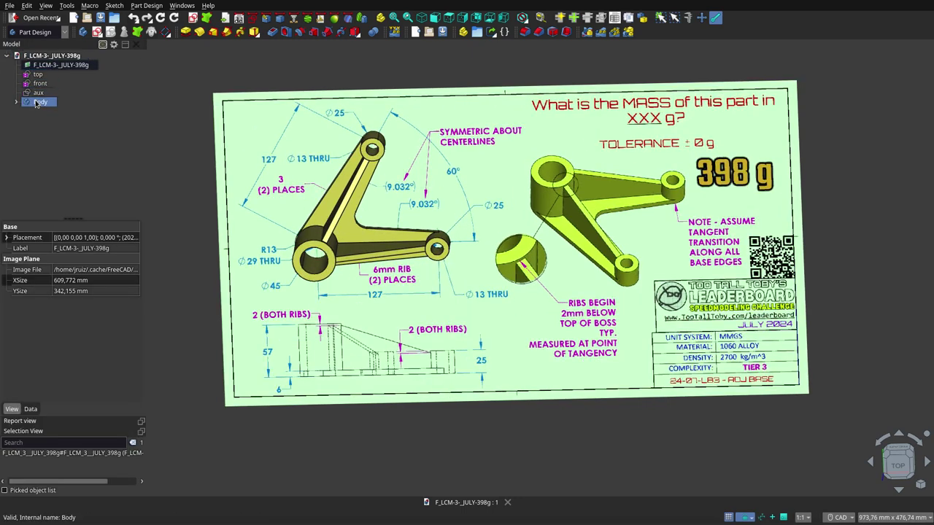
pyautogui.click(40, 101)
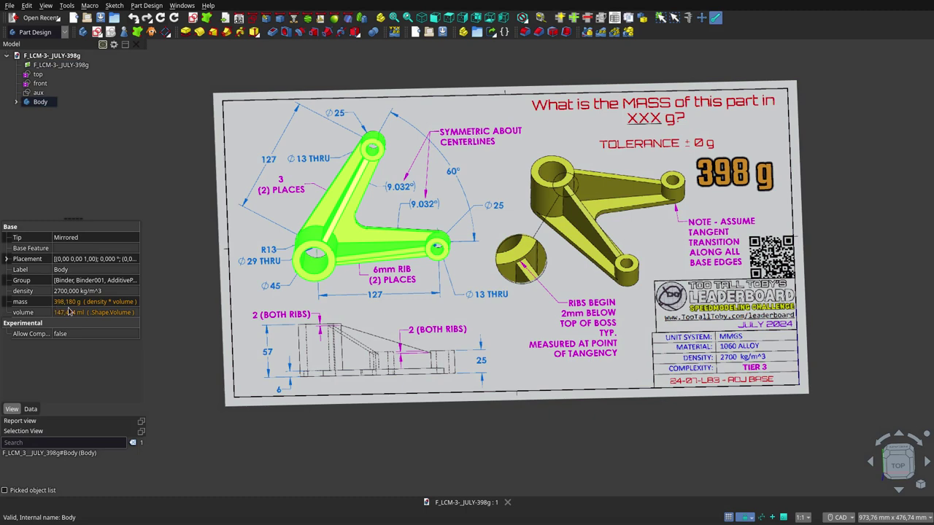
pyautogui.click(704, 194)
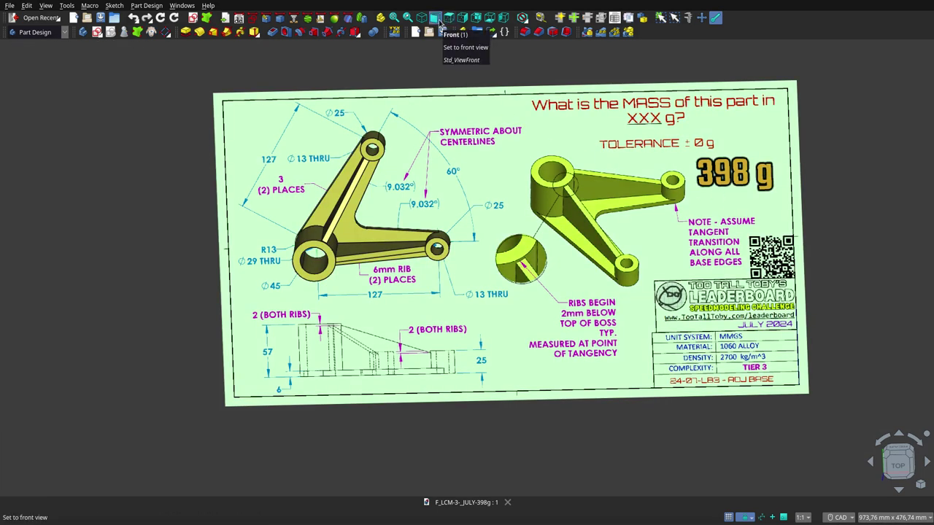
# Look down on the drawing plate from the top, zoom, and tilt it slightly.
pyautogui.click(448, 22)
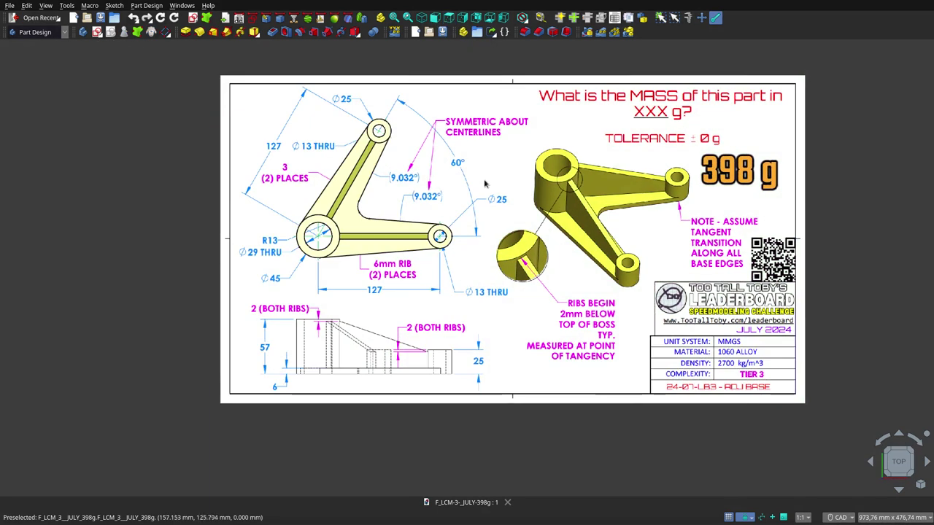
pyautogui.scroll(2, 499, 224)
pyautogui.scroll(-2, 498, 224)
pyautogui.scroll(-2, 498, 225)
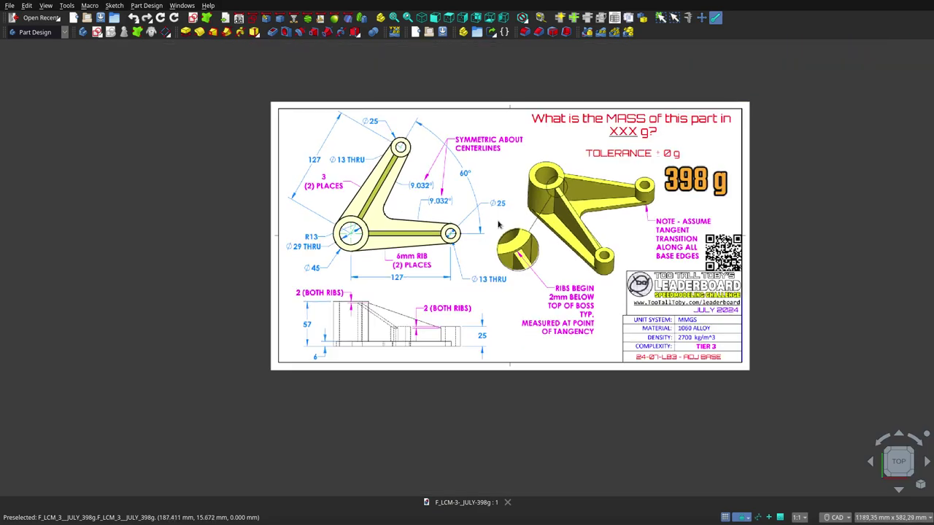
pyautogui.moveTo(499, 225)
pyautogui.mouseDown(button='middle')
pyautogui.moveTo(493, 148)
pyautogui.moveTo(477, 253)
pyautogui.moveTo(493, 220)
pyautogui.moveTo(491, 232)
pyautogui.mouseUp(button='middle')
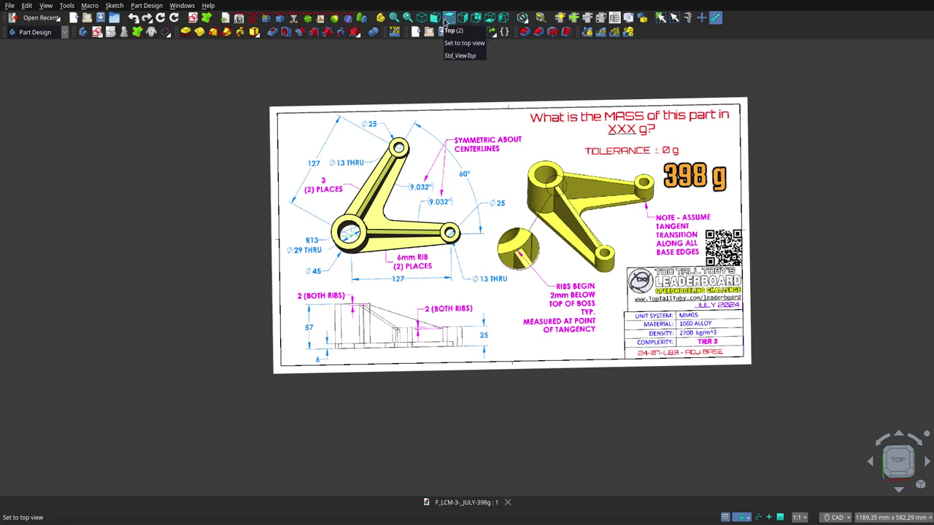
# Return to the top view, zoom in on the yellow arm, then orbit into perspective.
pyautogui.click(445, 21)
pyautogui.scroll(2, 519, 264)
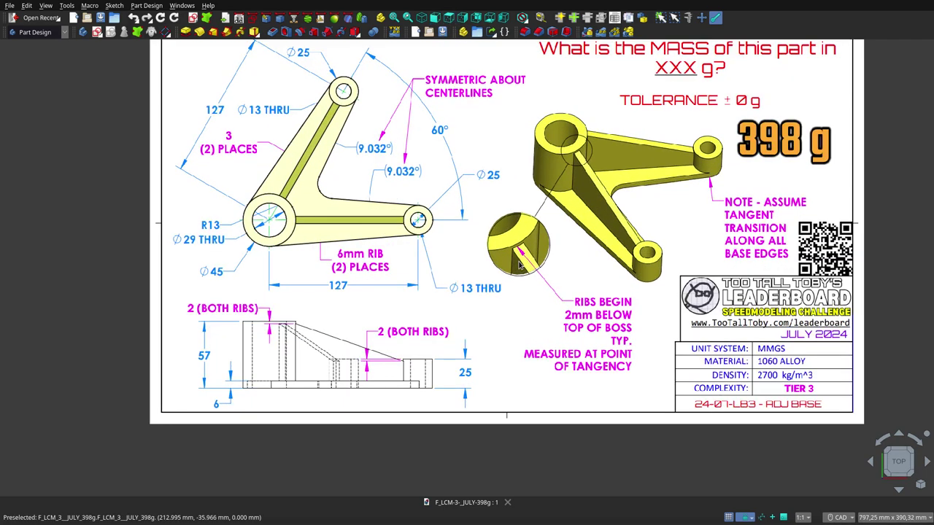
pyautogui.scroll(-2, 520, 264)
pyautogui.scroll(1, 514, 255)
pyautogui.scroll(2, 511, 248)
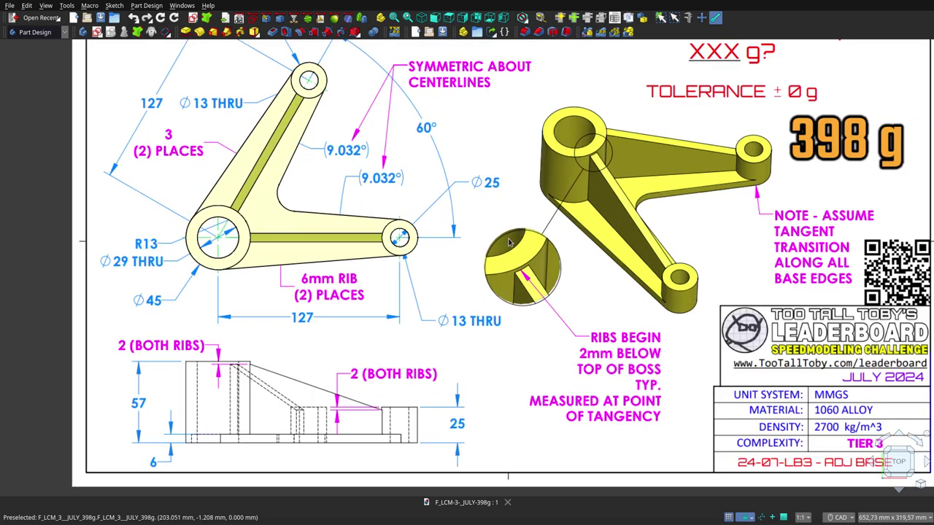
pyautogui.scroll(-2, 508, 245)
pyautogui.scroll(-1, 508, 244)
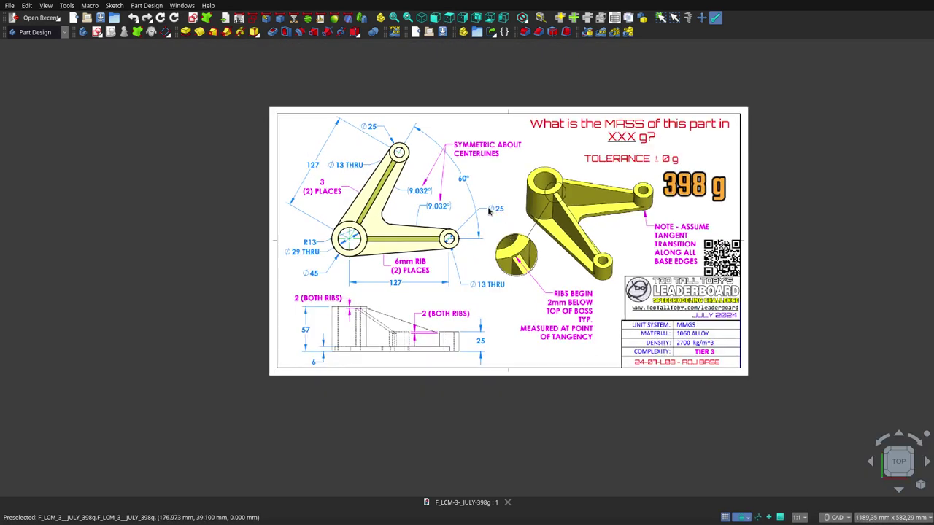
pyautogui.scroll(1, 488, 212)
pyautogui.scroll(1, 488, 211)
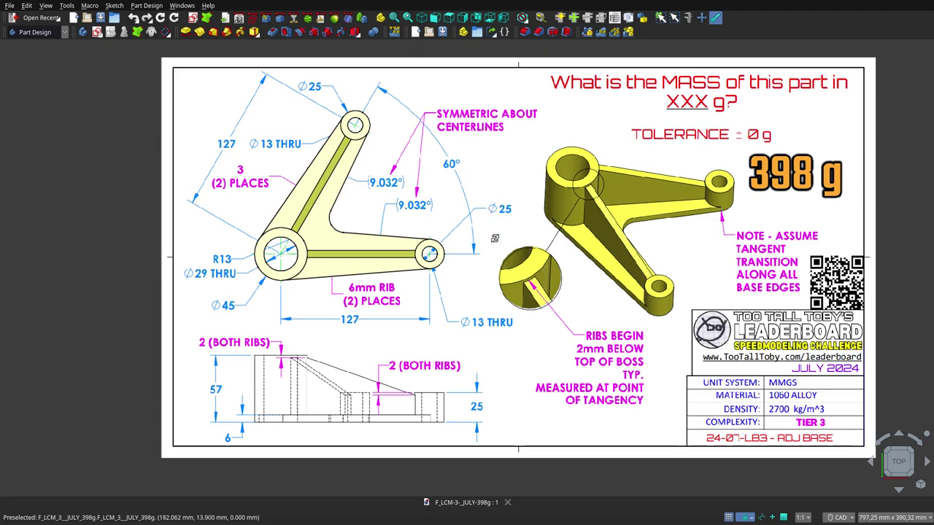
pyautogui.moveTo(495, 238)
pyautogui.mouseDown(button='middle')
pyautogui.moveTo(480, 195)
pyautogui.moveTo(147, 101)
pyautogui.mouseUp(button='middle')
# Hide the drawing plate, orbit the yellow base's side and underside, then the wheel and foot holder.
pyautogui.press('space')
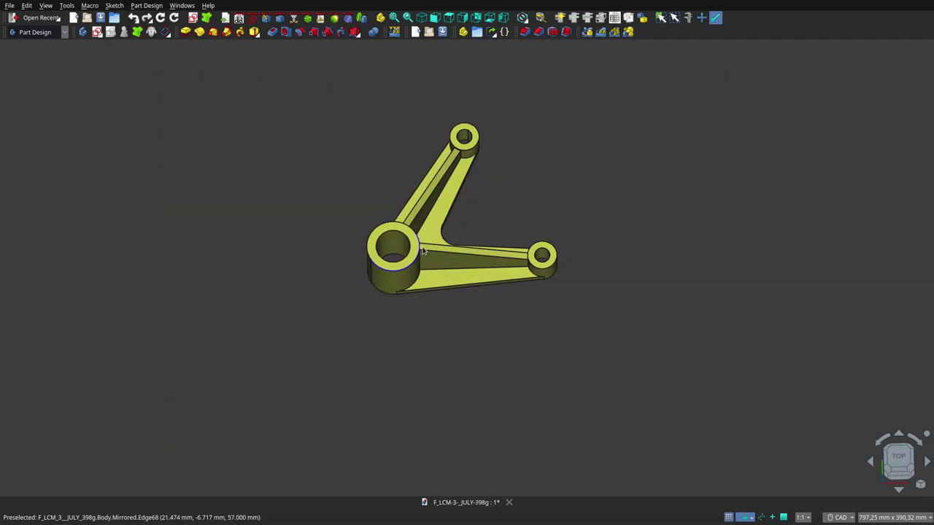
pyautogui.moveTo(467, 333)
pyautogui.mouseDown(button='middle')
pyautogui.moveTo(402, 298)
pyautogui.moveTo(615, 270)
pyautogui.mouseUp(button='middle')
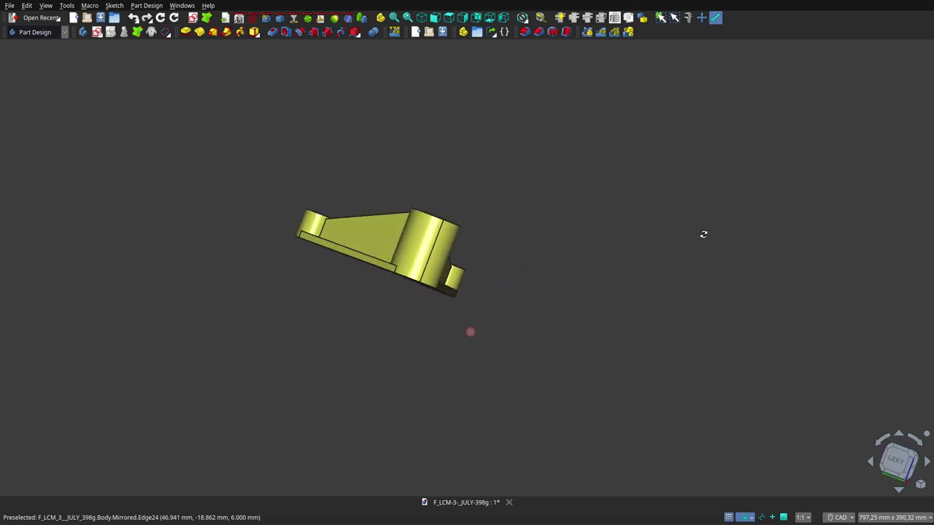
pyautogui.moveTo(703, 235)
pyautogui.mouseDown(button='middle')
pyautogui.moveTo(673, 156)
pyautogui.moveTo(632, 301)
pyautogui.mouseUp(button='middle')
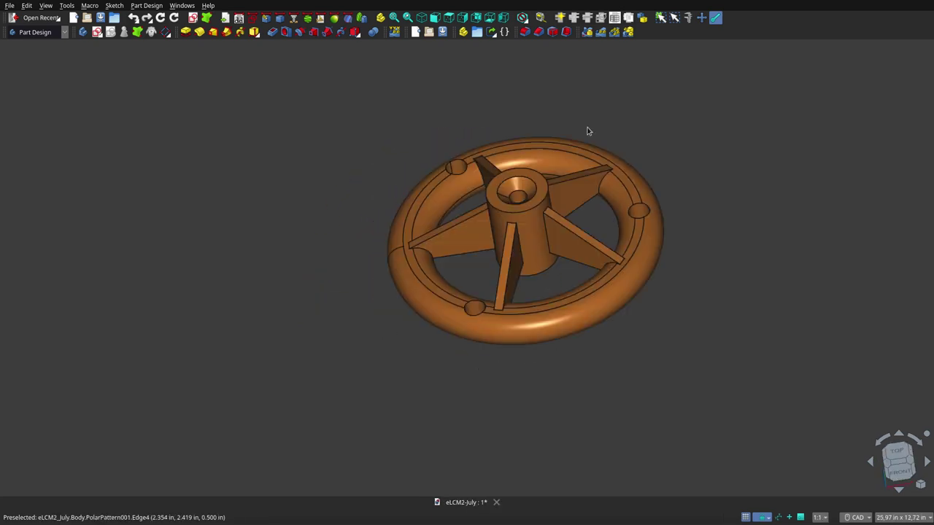
pyautogui.moveTo(586, 129)
pyautogui.mouseDown(button='middle')
pyautogui.moveTo(567, 243)
pyautogui.moveTo(609, 238)
pyautogui.moveTo(627, 230)
pyautogui.moveTo(592, 183)
pyautogui.moveTo(517, 119)
pyautogui.moveTo(424, 81)
pyautogui.moveTo(382, 78)
pyautogui.moveTo(290, 97)
pyautogui.moveTo(261, 144)
pyautogui.moveTo(252, 181)
pyautogui.moveTo(267, 219)
pyautogui.moveTo(440, 287)
pyautogui.moveTo(555, 280)
pyautogui.moveTo(578, 180)
pyautogui.moveTo(598, 189)
pyautogui.moveTo(632, 183)
pyautogui.moveTo(576, 218)
pyautogui.moveTo(619, 194)
pyautogui.moveTo(632, 167)
pyautogui.moveTo(612, 196)
pyautogui.mouseUp(button='middle')
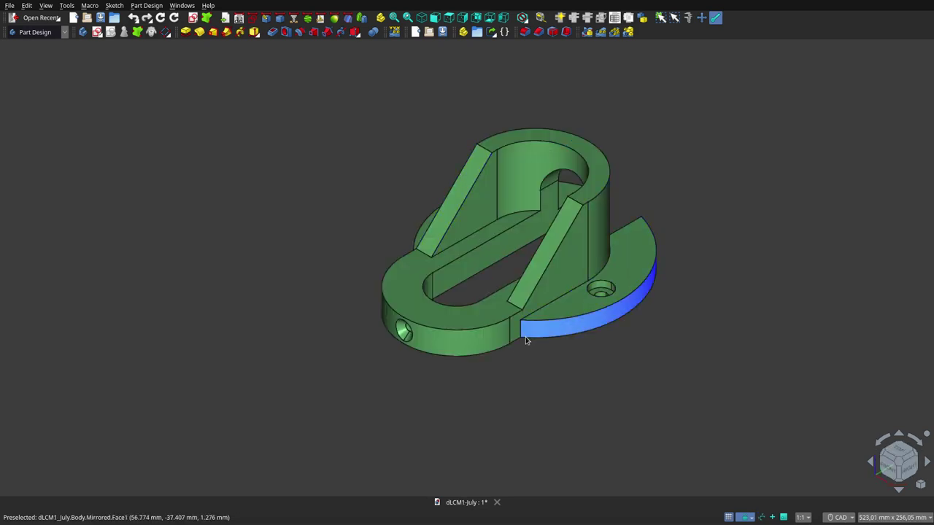
pyautogui.moveTo(525, 336)
pyautogui.mouseDown(button='middle')
pyautogui.moveTo(565, 358)
pyautogui.moveTo(648, 343)
pyautogui.moveTo(688, 307)
pyautogui.moveTo(671, 219)
pyautogui.moveTo(690, 227)
pyautogui.moveTo(704, 281)
pyautogui.moveTo(630, 308)
pyautogui.moveTo(467, 313)
pyautogui.moveTo(376, 332)
pyautogui.moveTo(340, 387)
pyautogui.moveTo(538, 258)
pyautogui.moveTo(635, 211)
pyautogui.moveTo(668, 129)
pyautogui.moveTo(734, 108)
pyautogui.moveTo(766, 153)
pyautogui.mouseUp(button='middle')
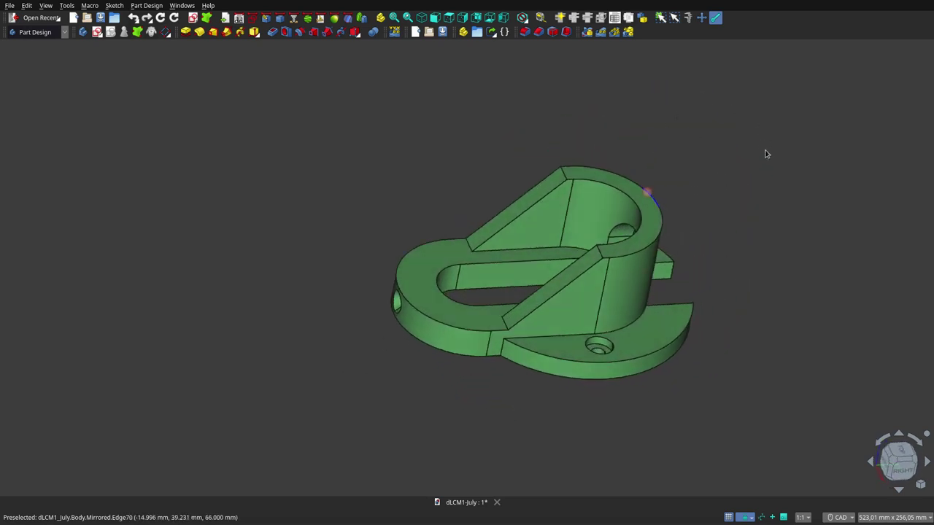
pyautogui.scroll(-3, 708, 244)
pyautogui.scroll(3, 708, 244)
pyautogui.scroll(2, 699, 247)
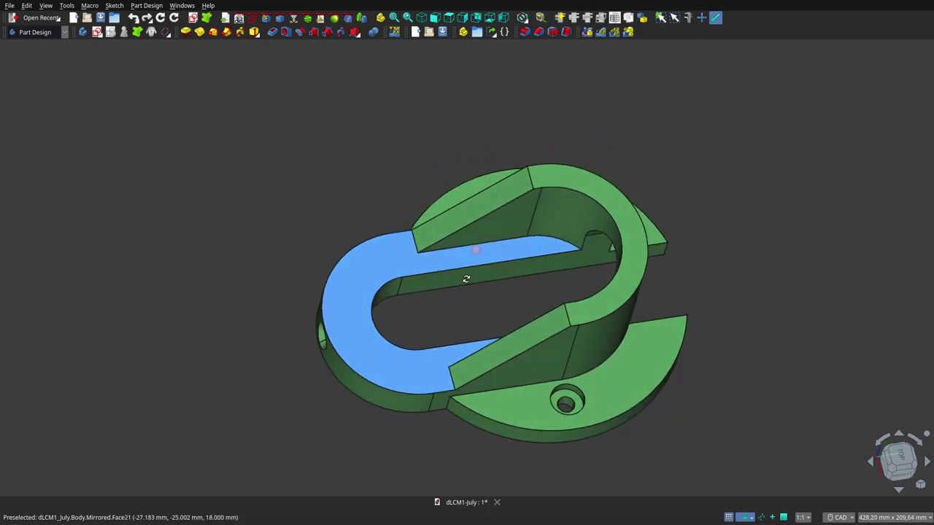
pyautogui.scroll(2, 497, 238)
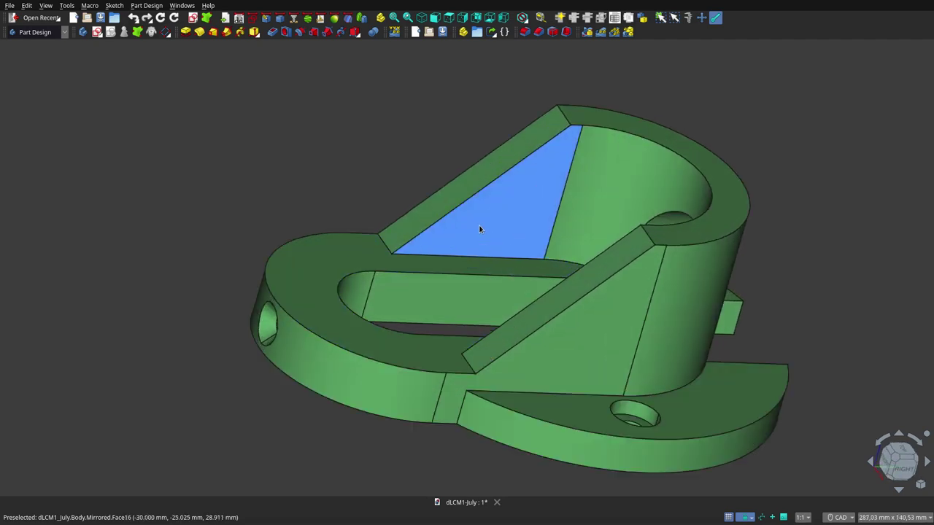
pyautogui.scroll(2, 479, 229)
pyautogui.scroll(-5, 480, 229)
pyautogui.scroll(-2, 469, 263)
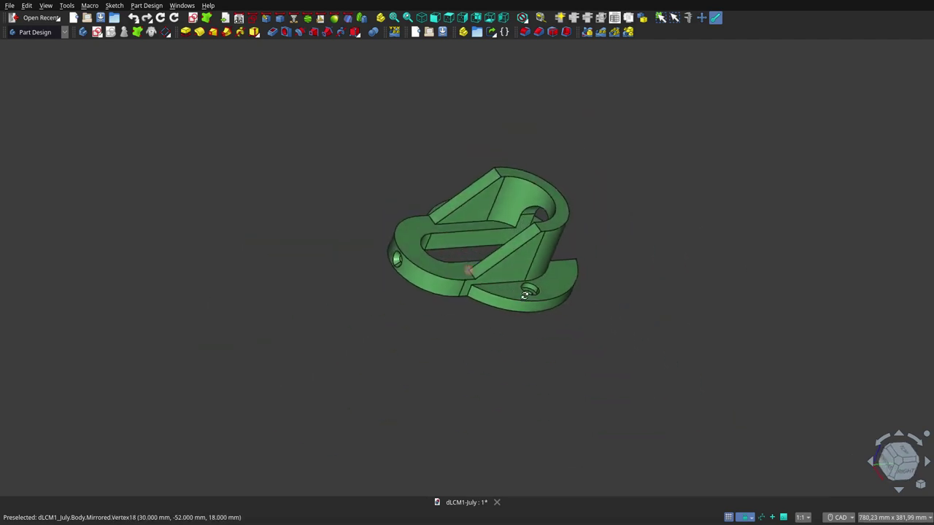